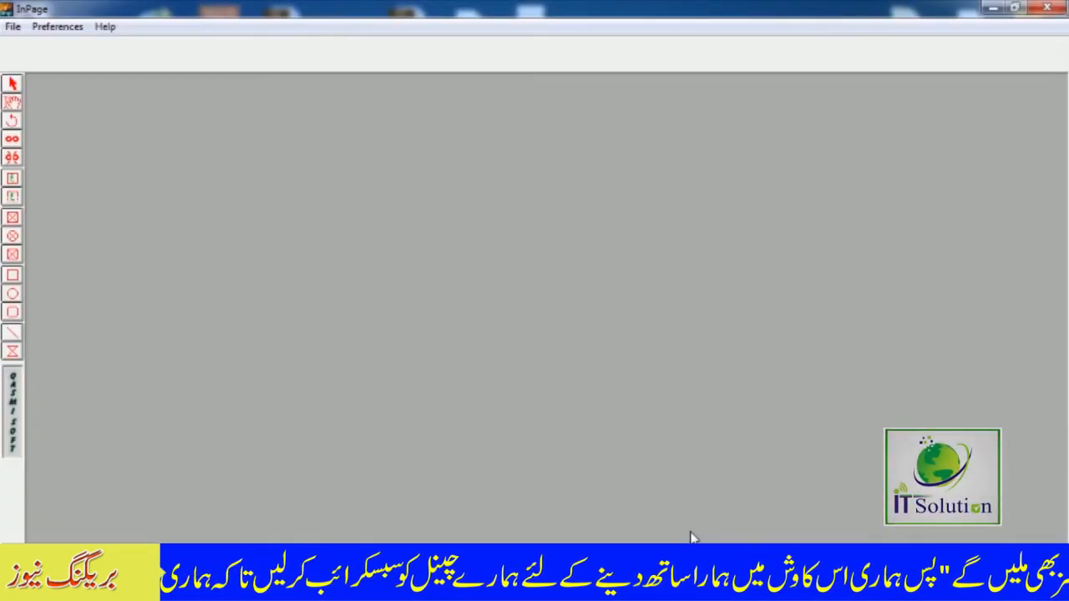
Step: Create a new document with the default A4 portrait settings and insert a table with 5 rows, 4 columns and a 35 mm column width
{"action": "key", "text": "ctrl+n"}
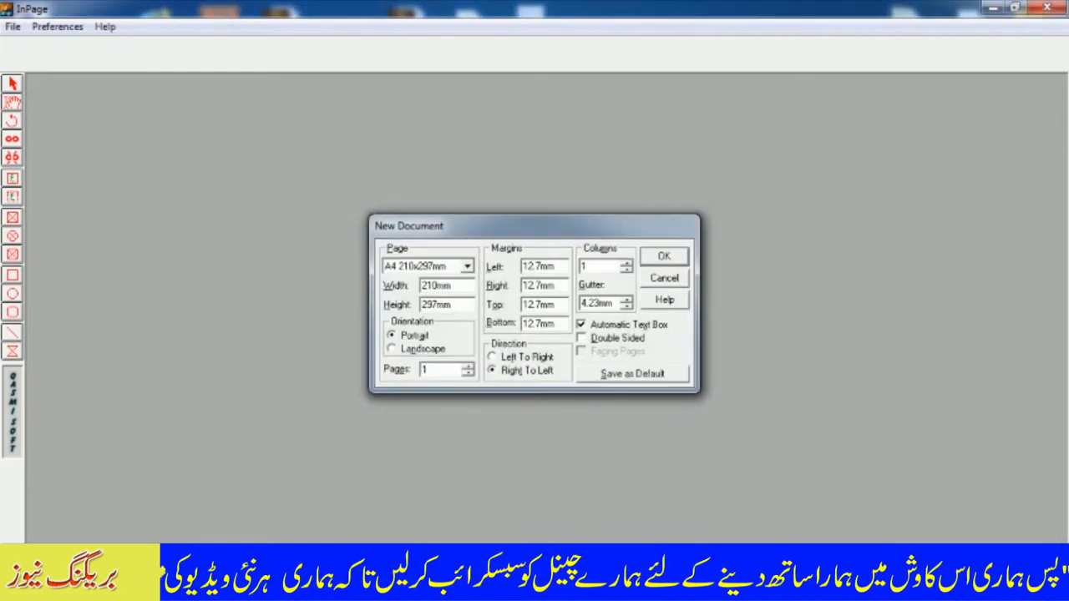
{"action": "key", "text": "Return"}
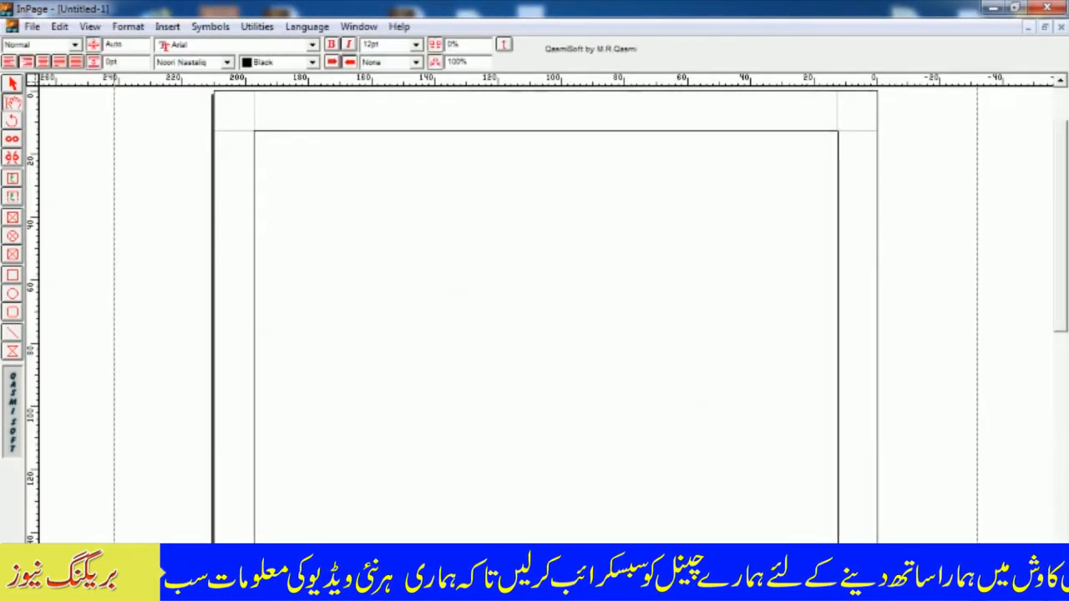
{"action": "left_click", "coordinate": [167, 27]}
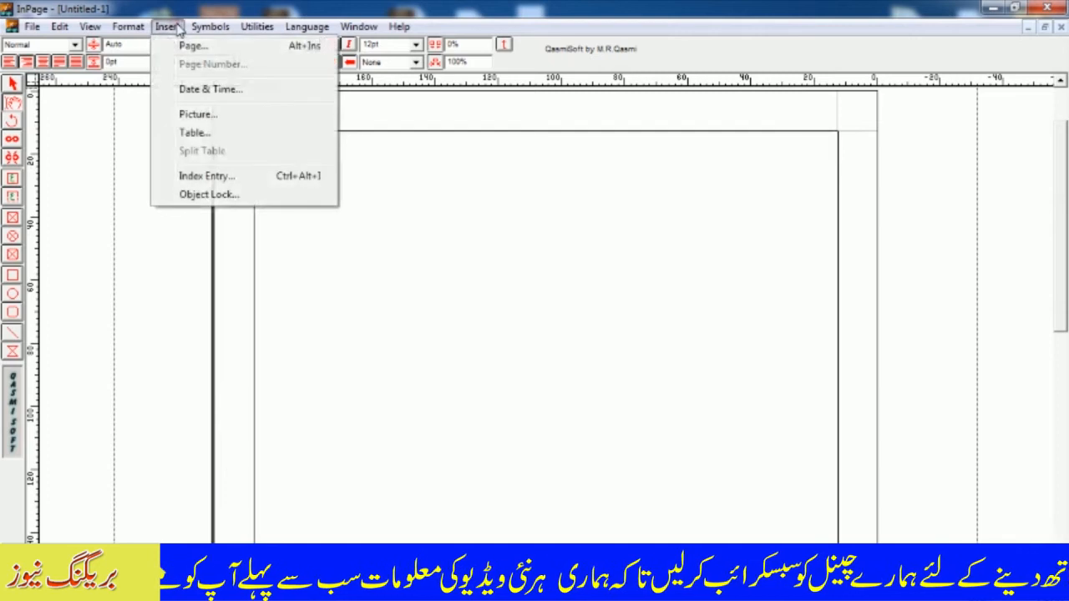
{"action": "left_click", "coordinate": [198, 133]}
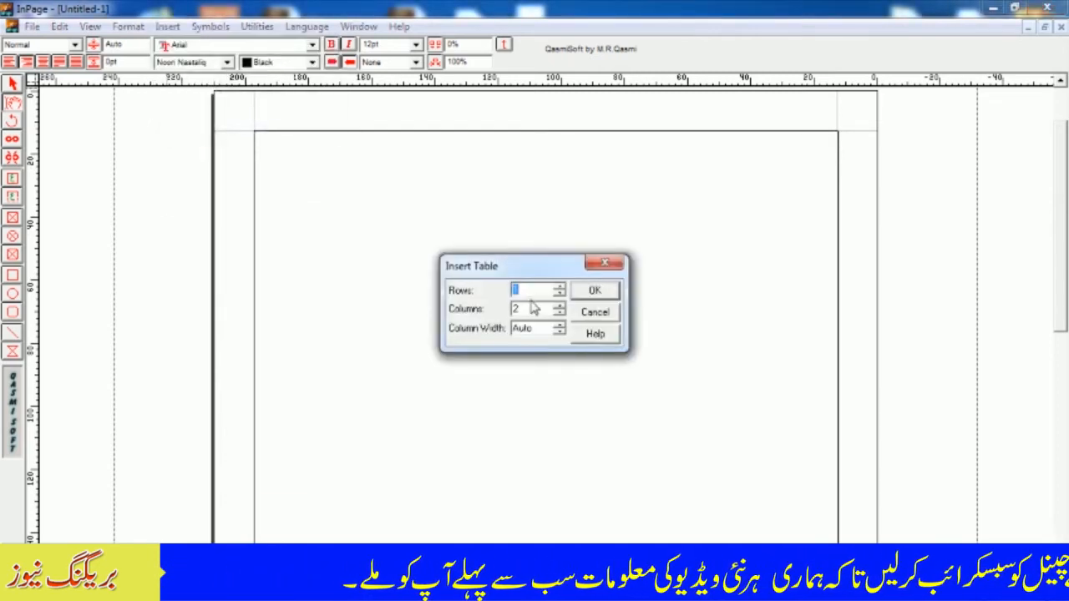
{"action": "type", "text": "5"}
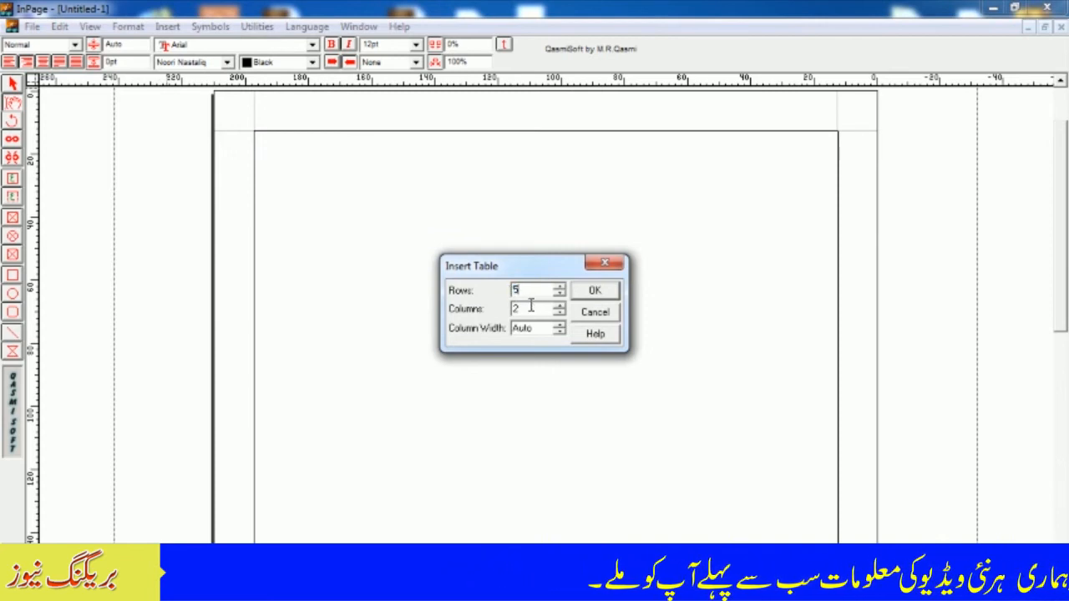
{"action": "double_click", "coordinate": [530, 305]}
{"action": "type", "text": "4"}
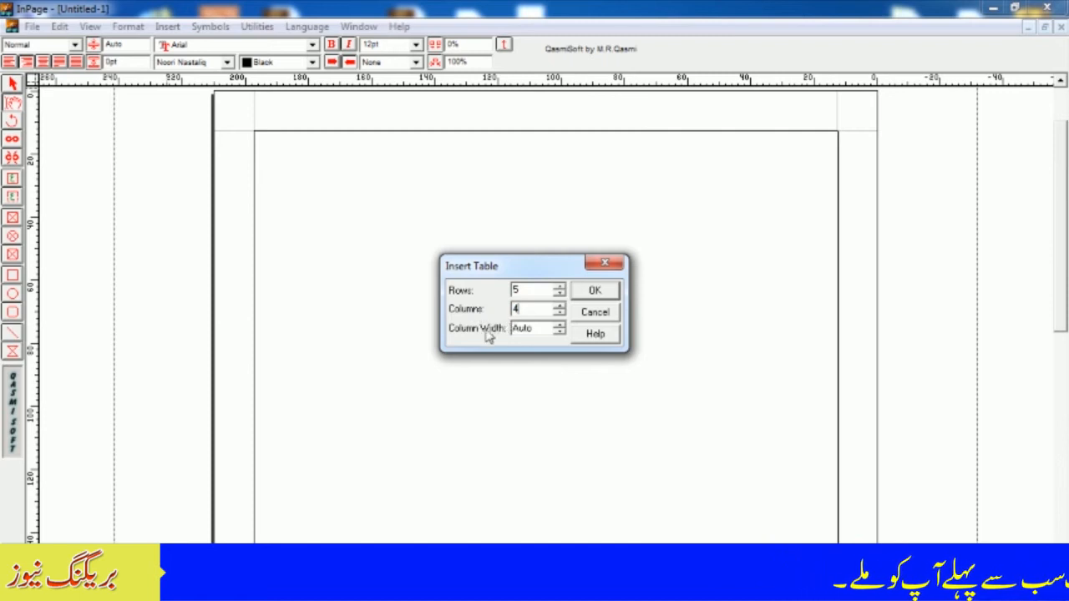
{"action": "left_click_drag", "start_coordinate": [533, 330], "coordinate": [499, 330]}
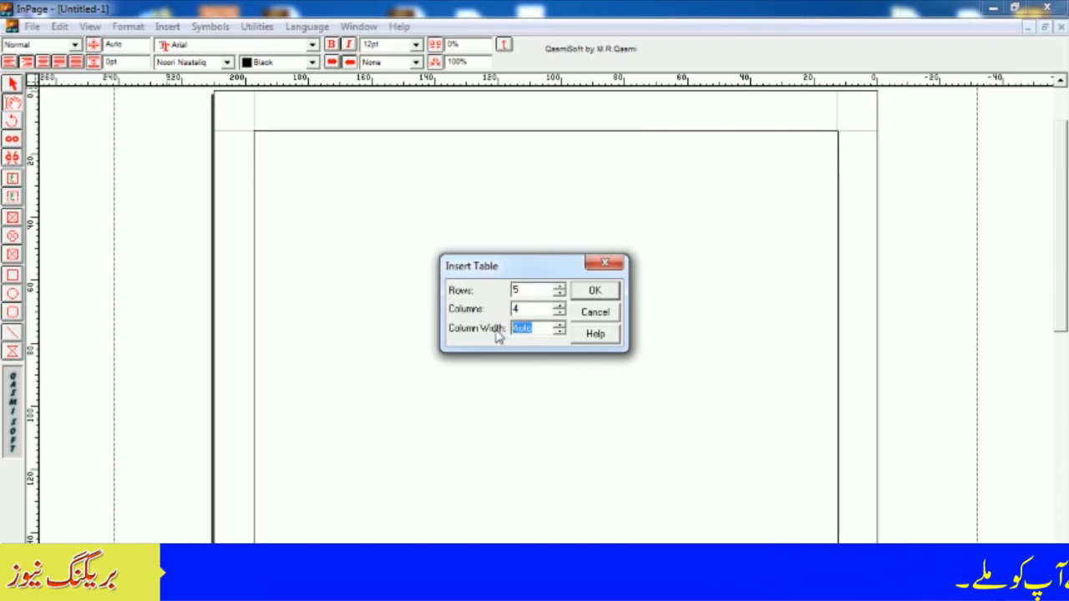
{"action": "type", "text": "35"}
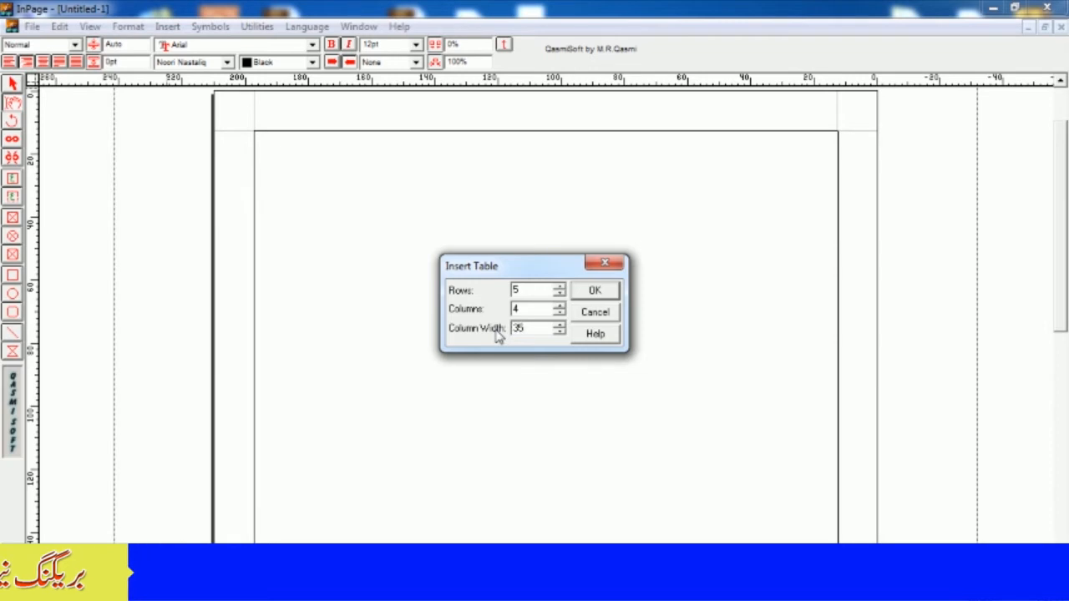
{"action": "left_click", "coordinate": [594, 292]}
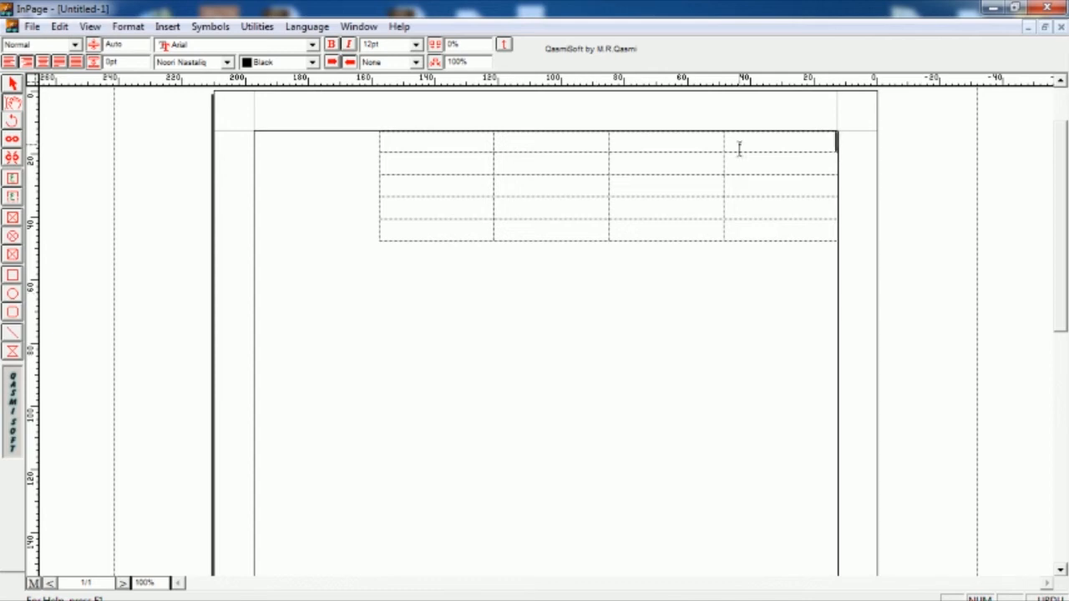
Step: Apply a solid line border style to all cells of the table, leaving the cell fill colour at None
{"action": "left_click_drag", "start_coordinate": [739, 144], "coordinate": [449, 231]}
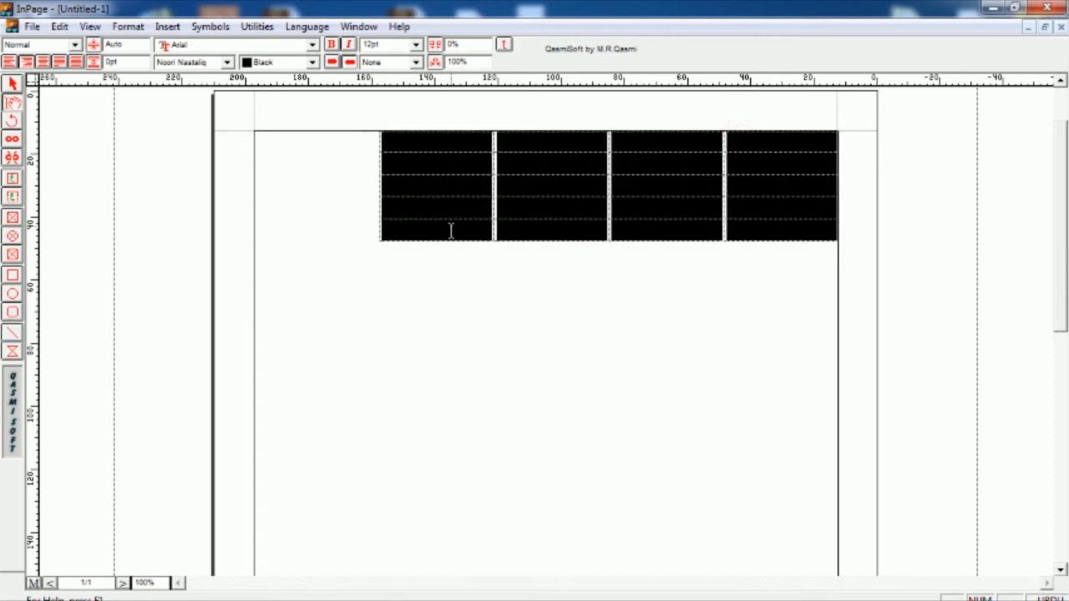
{"action": "right_click", "coordinate": [533, 171]}
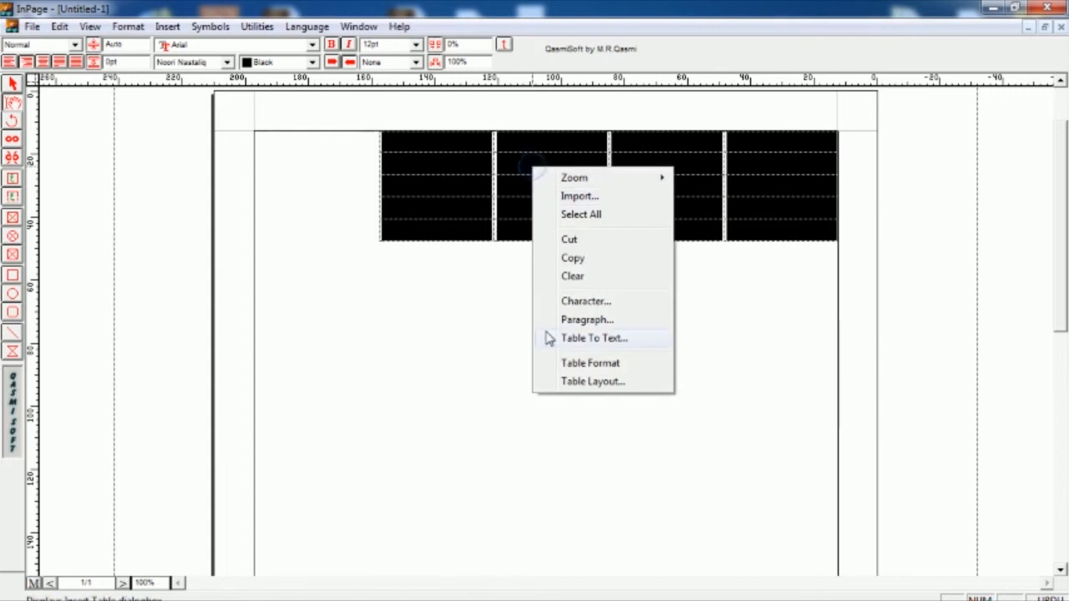
{"action": "left_click", "coordinate": [575, 370]}
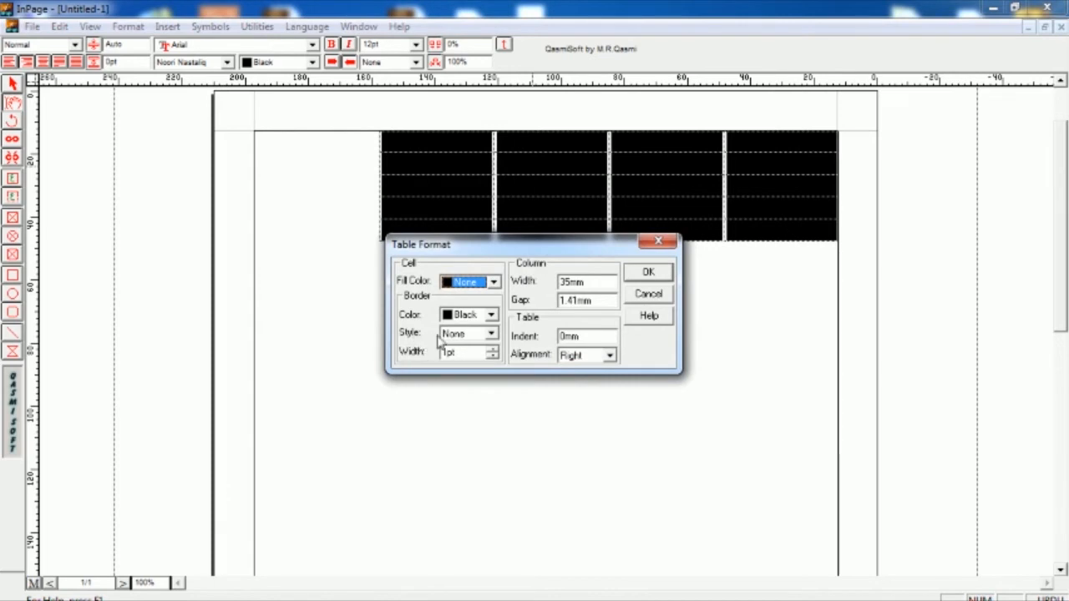
{"action": "left_click", "coordinate": [463, 336]}
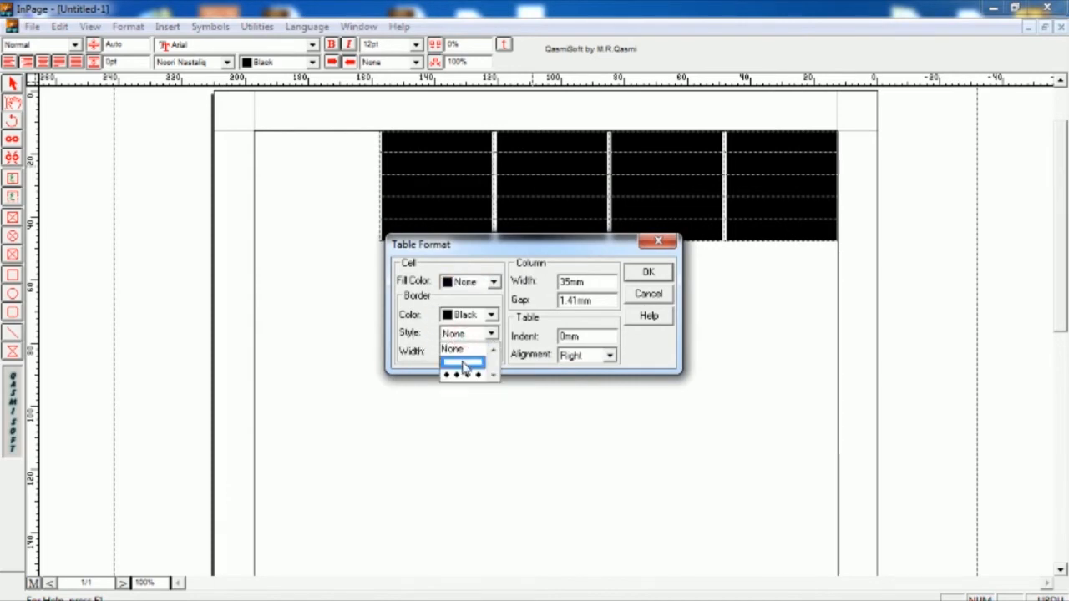
{"action": "left_click", "coordinate": [464, 364]}
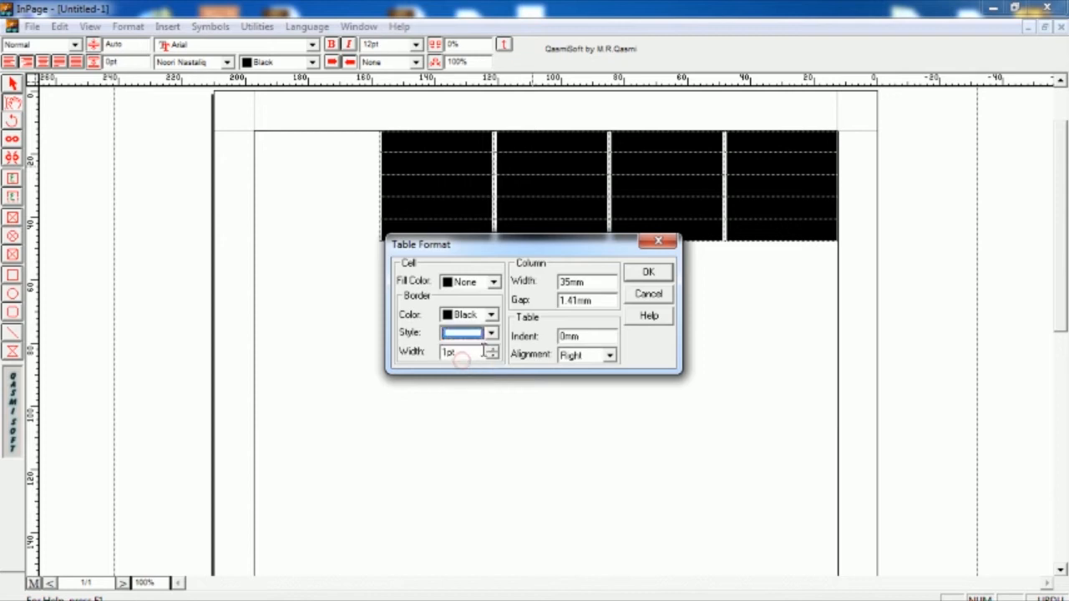
{"action": "left_click", "coordinate": [493, 283]}
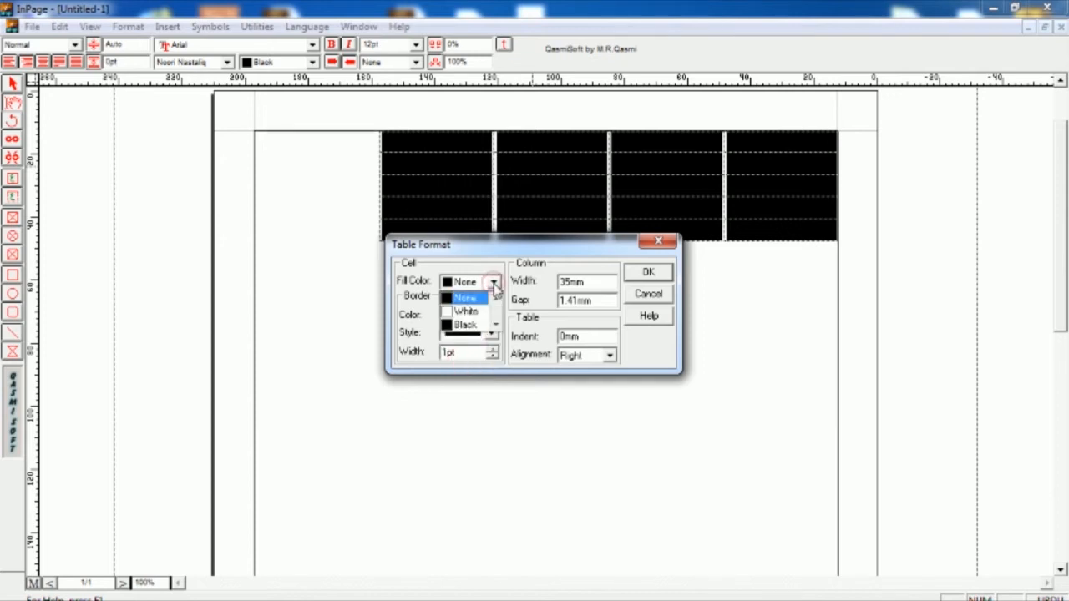
{"action": "left_click", "coordinate": [495, 324]}
{"action": "left_click", "coordinate": [495, 324]}
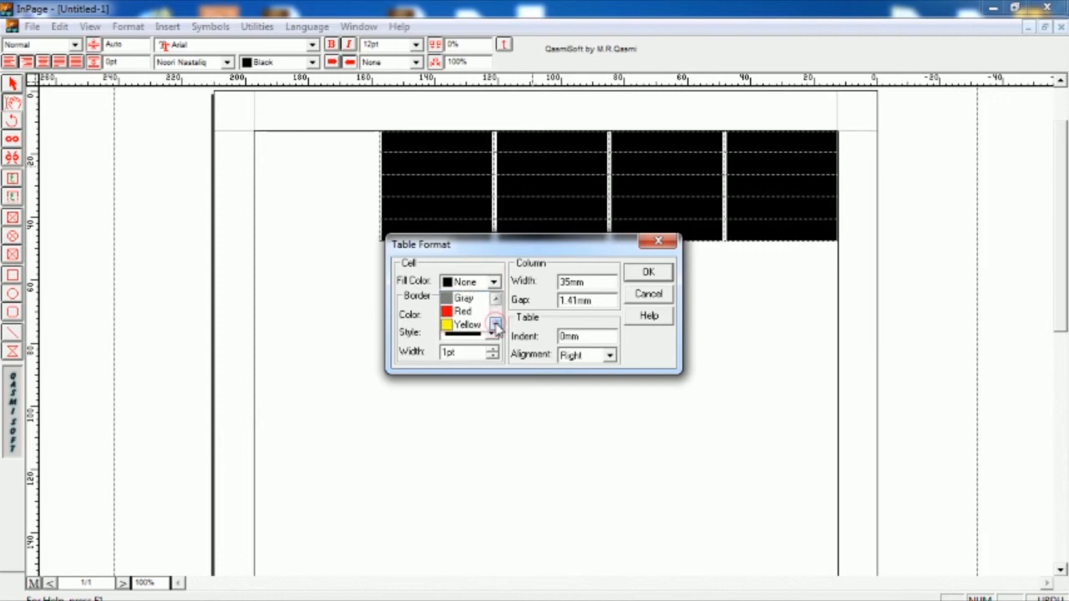
{"action": "left_click", "coordinate": [648, 274]}
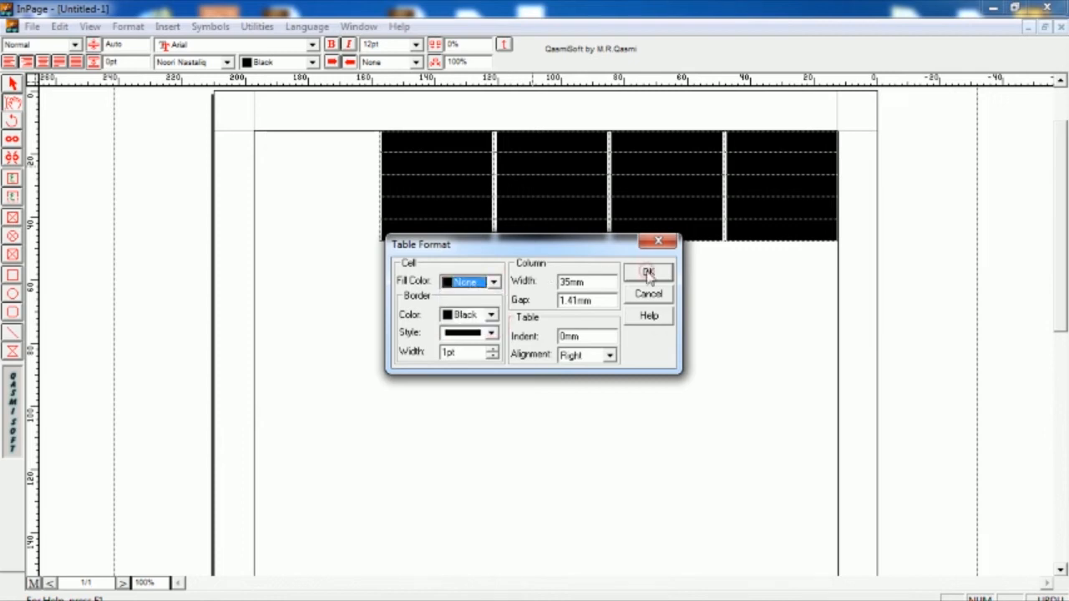
{"action": "left_click", "coordinate": [648, 275]}
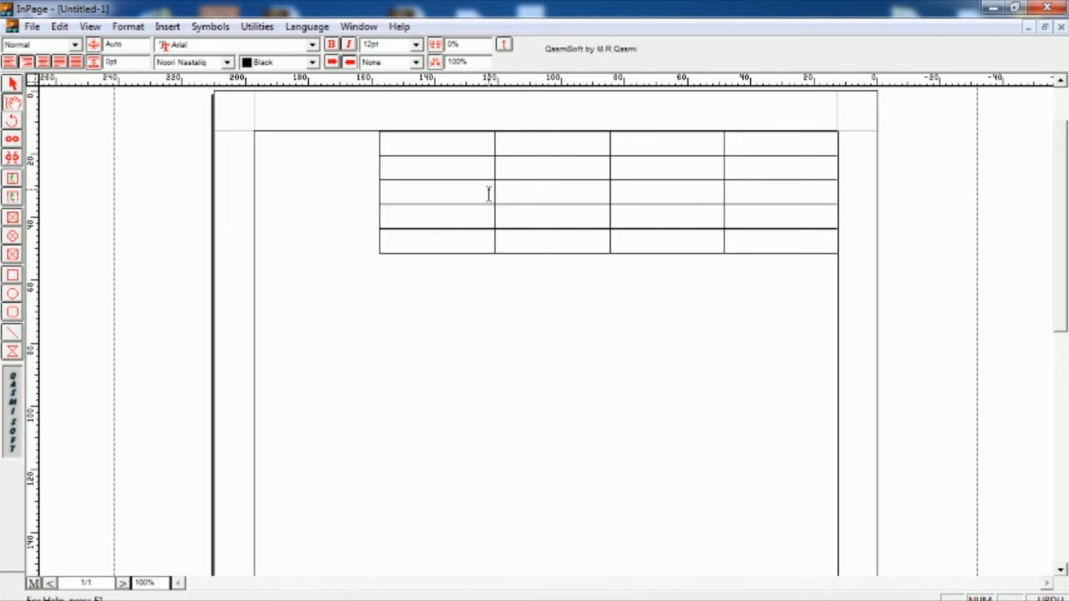
Step: Insert a new row after the last row of the table through Table Layout
{"action": "right_click", "coordinate": [705, 239]}
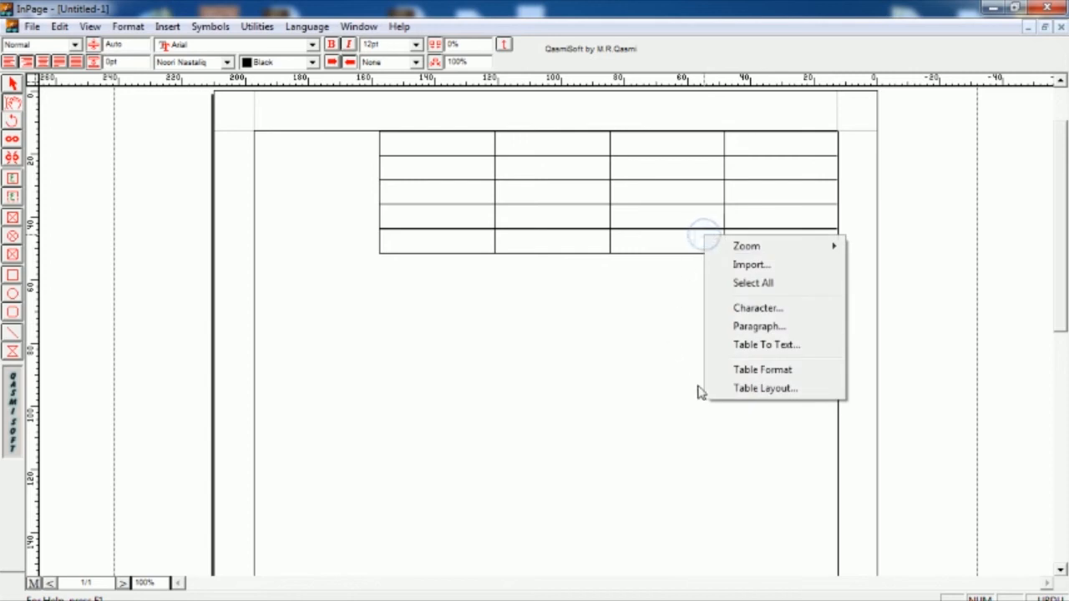
{"action": "left_click", "coordinate": [771, 389]}
{"action": "left_click_drag", "start_coordinate": [520, 254], "coordinate": [465, 301]}
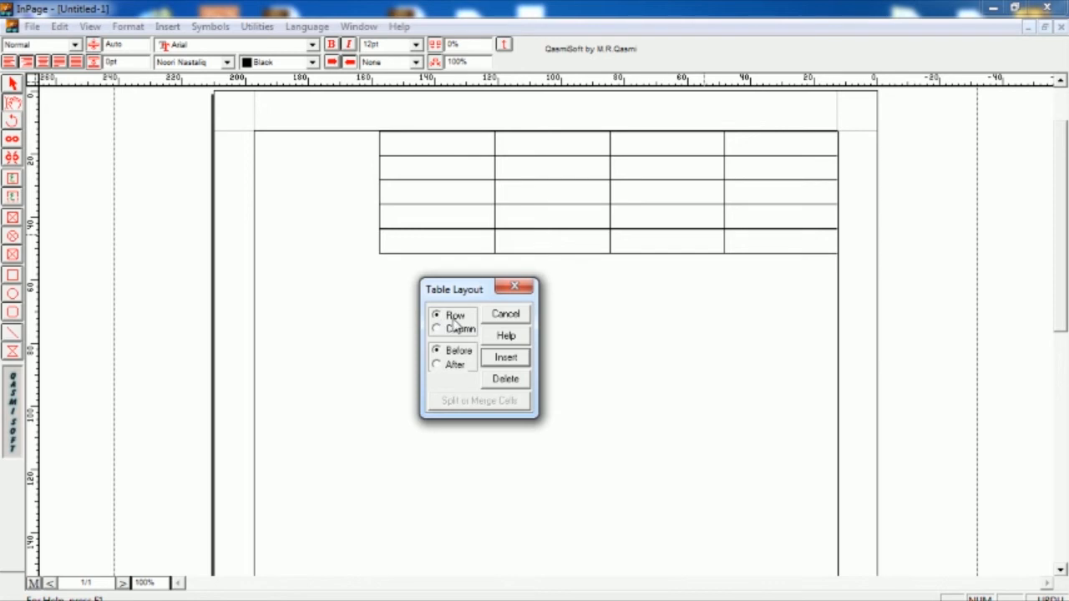
{"action": "left_click", "coordinate": [438, 365]}
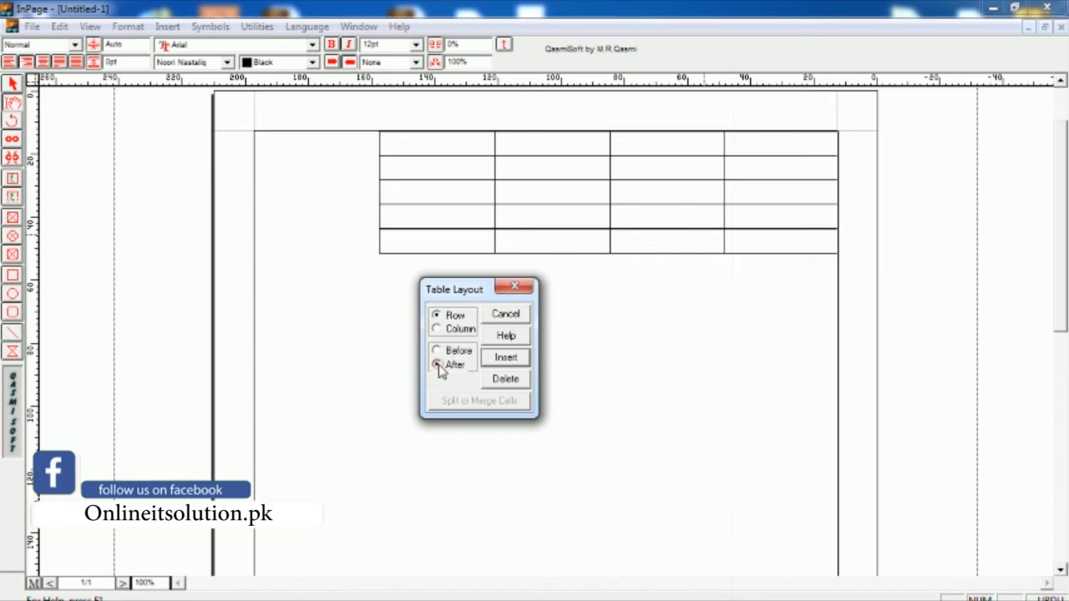
{"action": "left_click", "coordinate": [501, 357]}
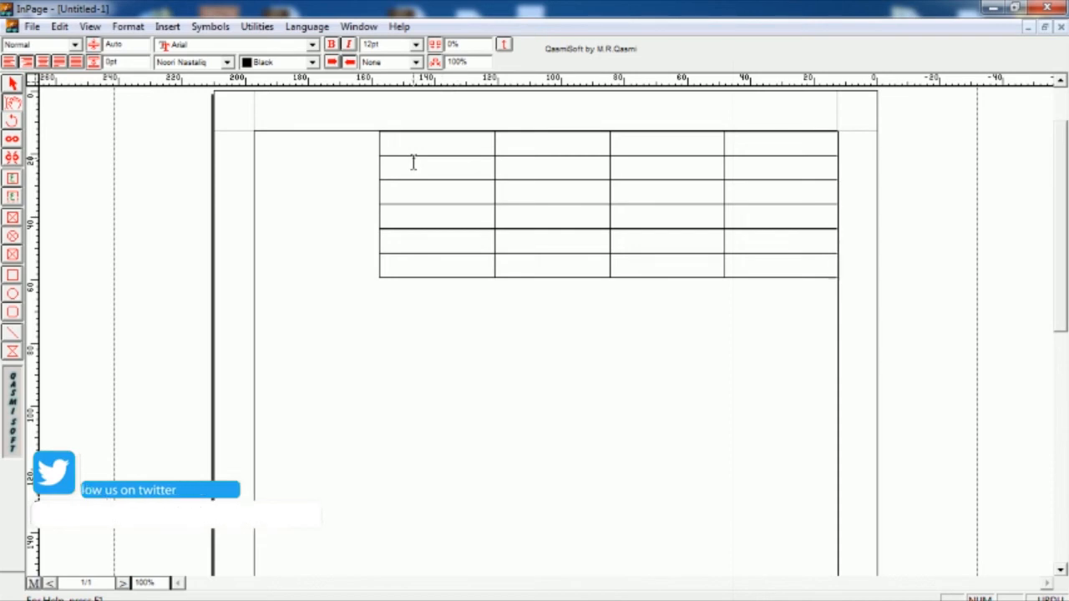
Step: Insert a new column before the table's second column from the left through Table Layout
{"action": "left_click", "coordinate": [511, 145]}
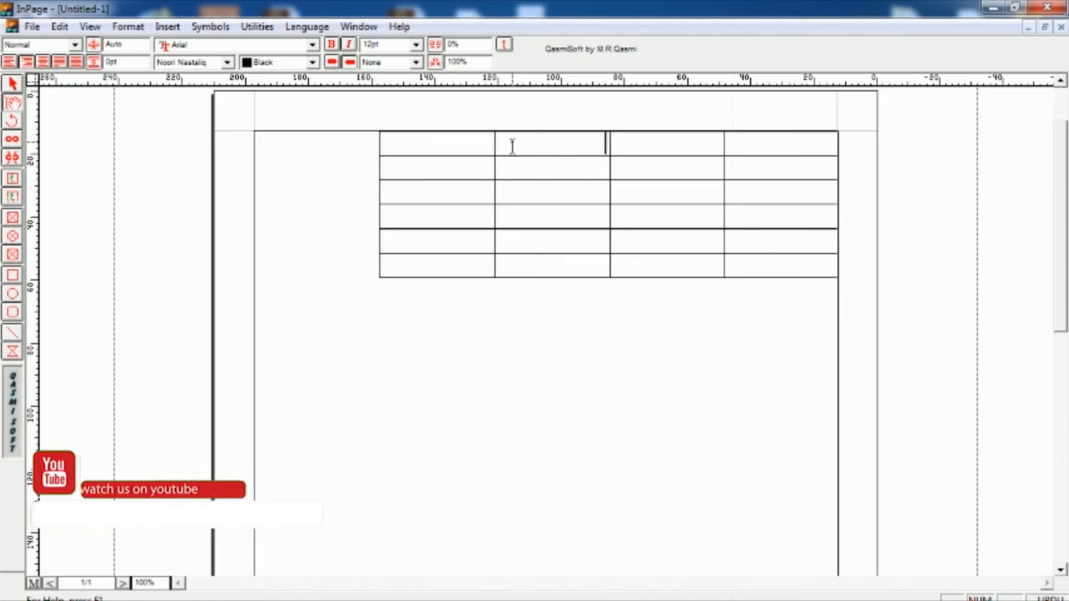
{"action": "right_click", "coordinate": [512, 143]}
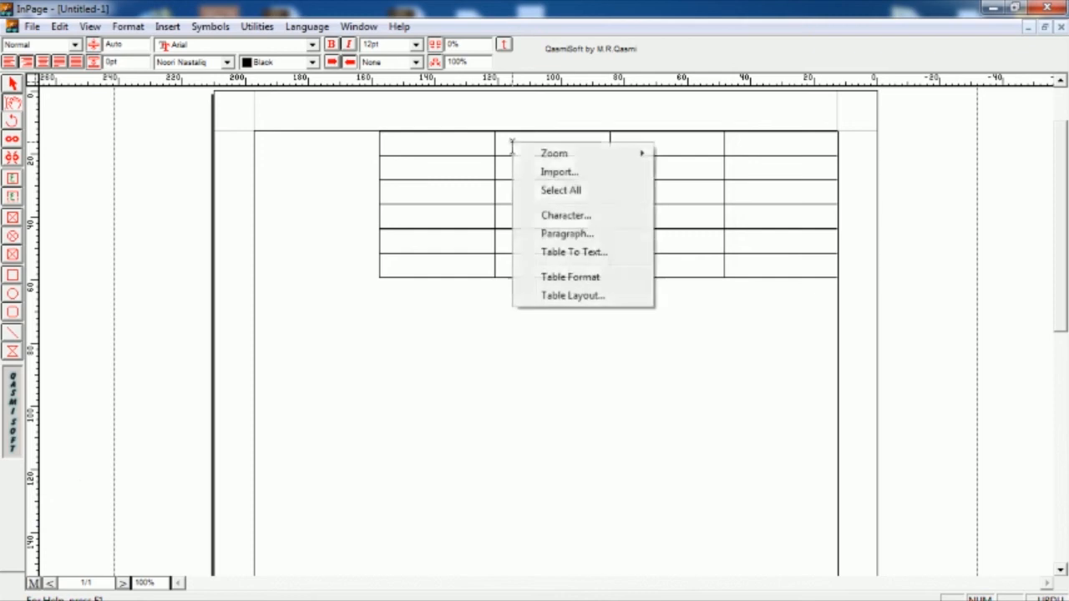
{"action": "left_click", "coordinate": [560, 296]}
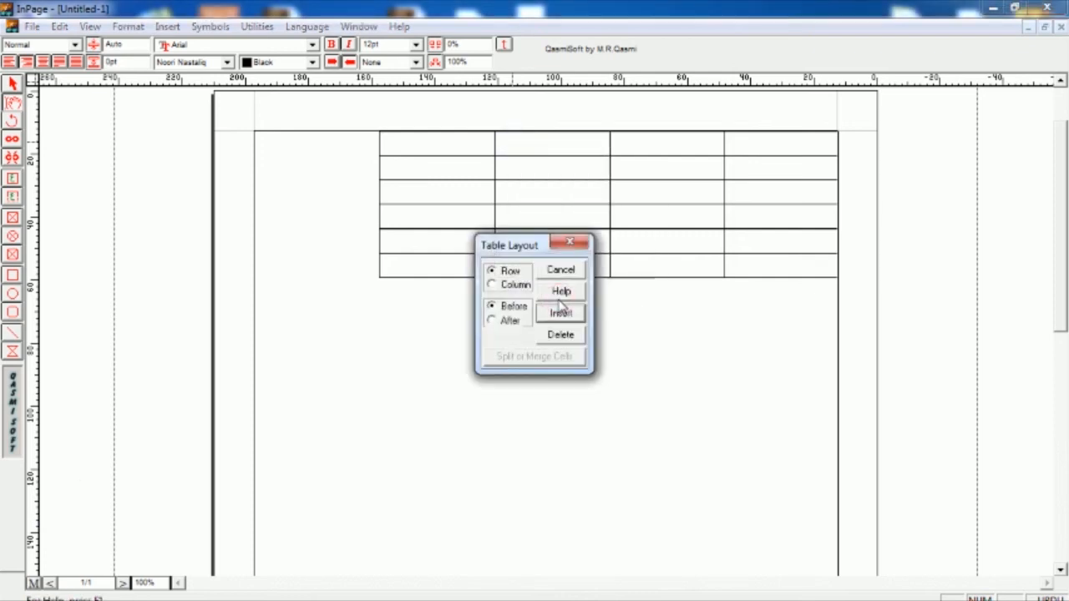
{"action": "left_click", "coordinate": [493, 285]}
{"action": "left_click", "coordinate": [557, 313]}
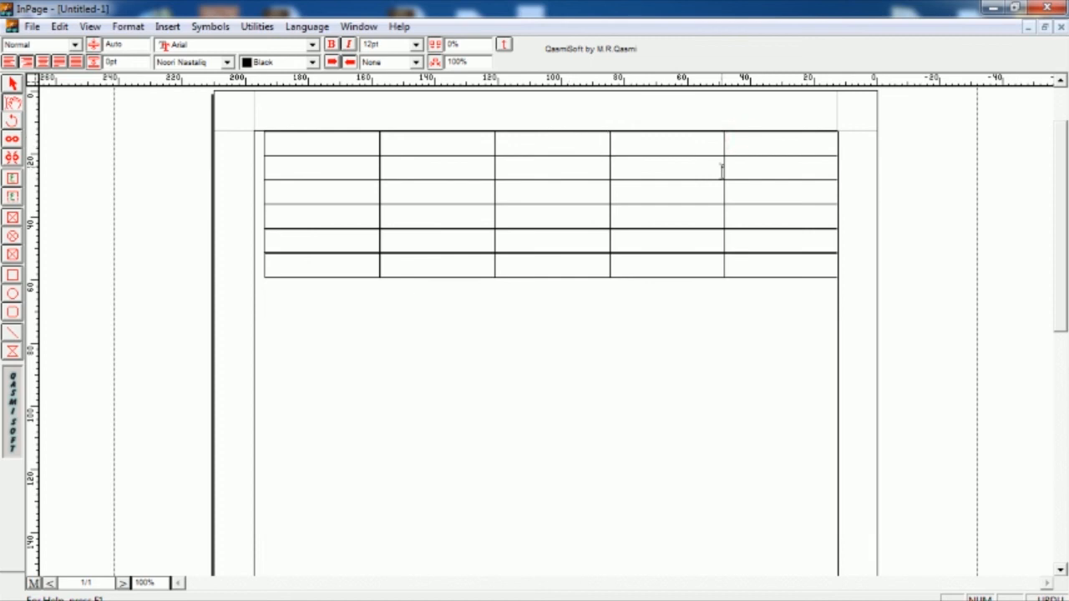
Step: Merge all cells of the table's last row into one cell and delete the extra blank line in it
{"action": "left_click_drag", "start_coordinate": [742, 270], "coordinate": [359, 265]}
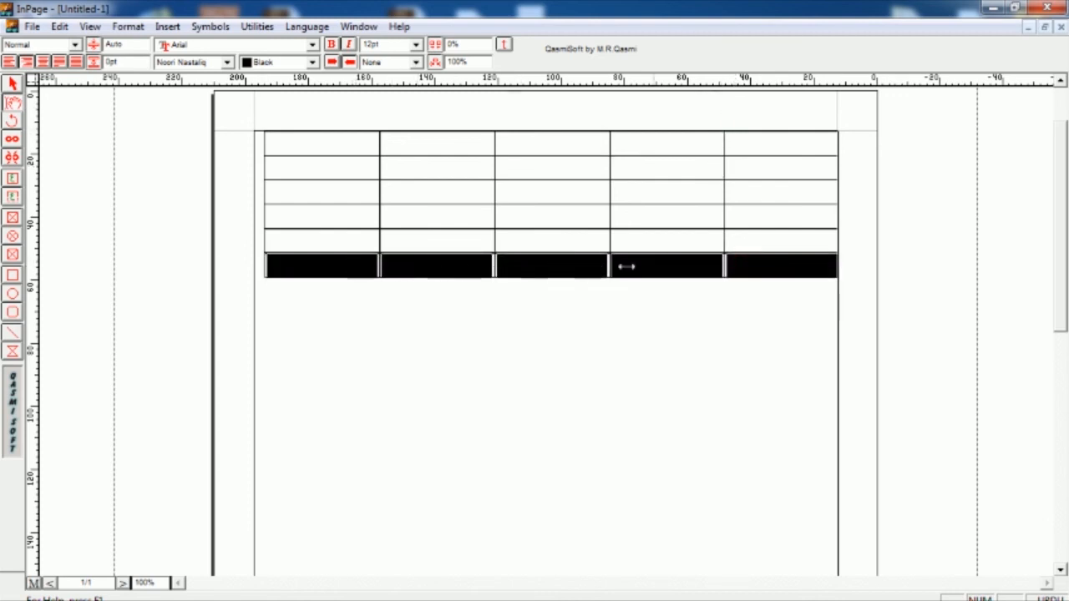
{"action": "right_click", "coordinate": [481, 278]}
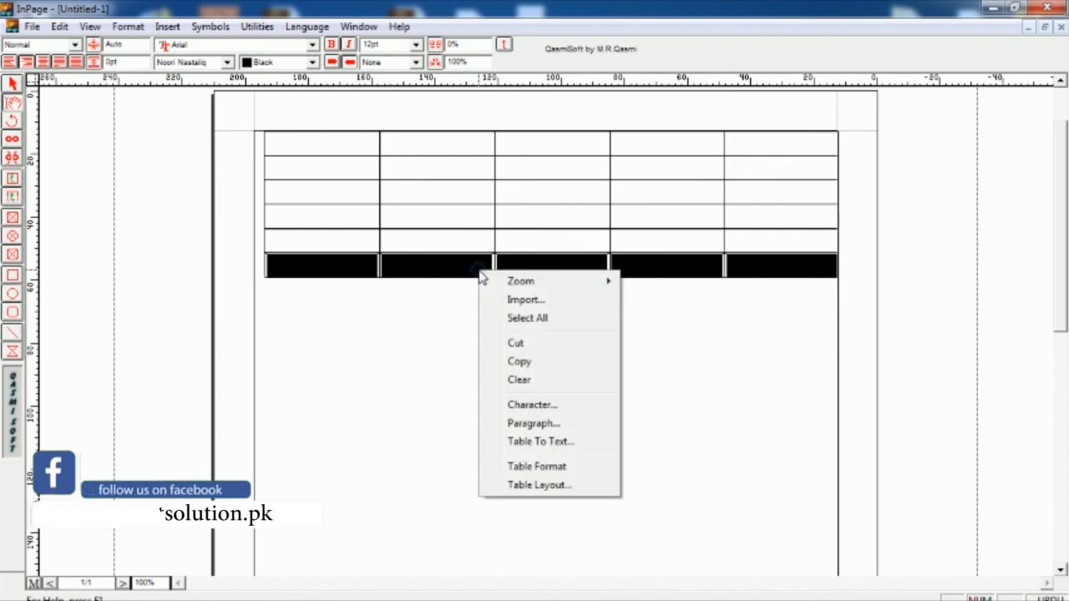
{"action": "left_click", "coordinate": [515, 486]}
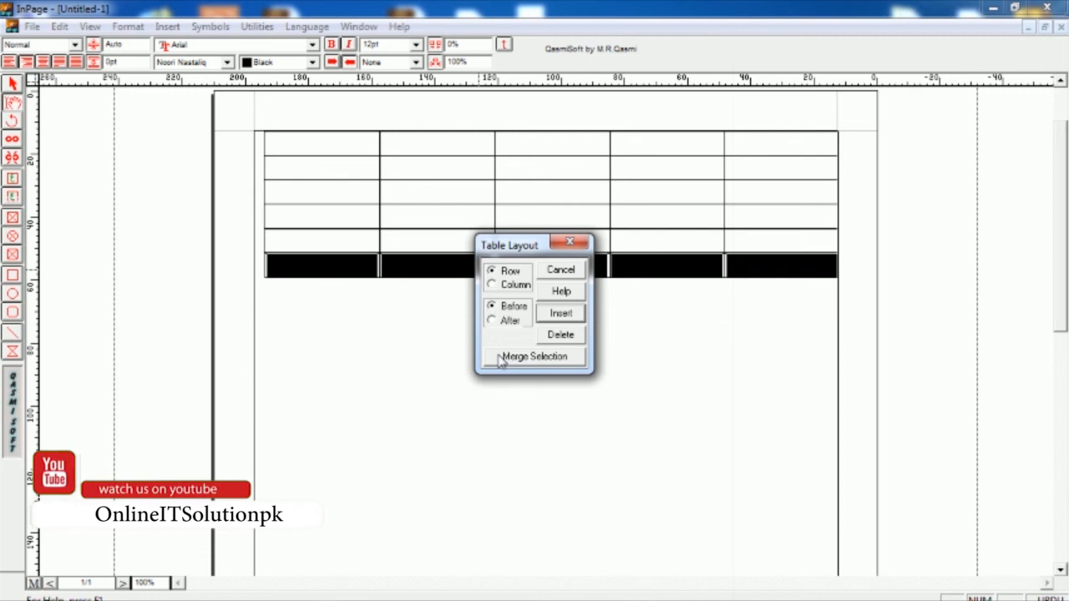
{"action": "left_click", "coordinate": [535, 357]}
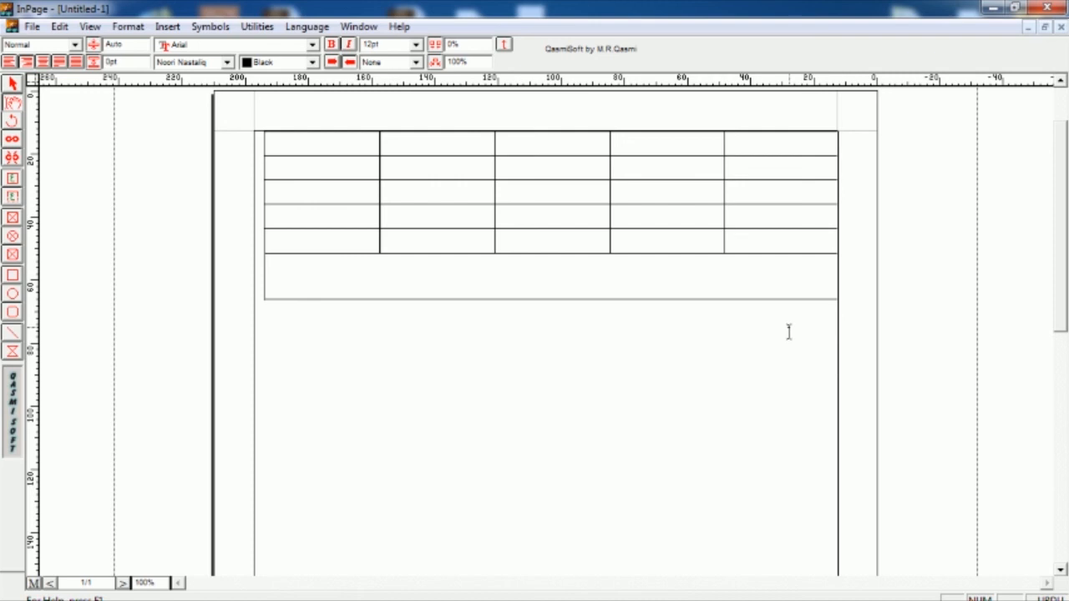
{"action": "key", "text": "Delete"}
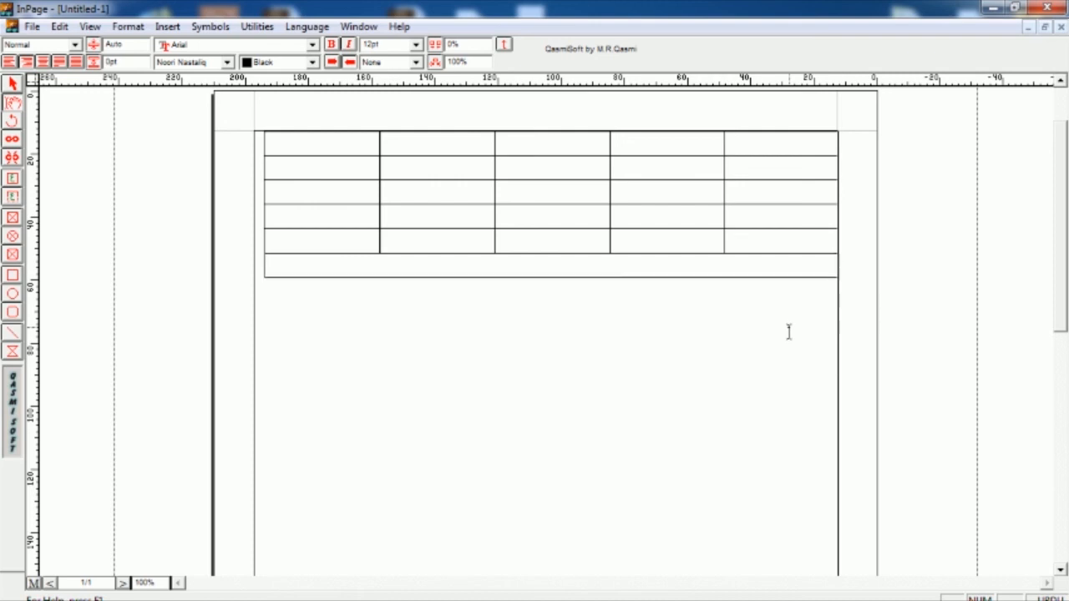